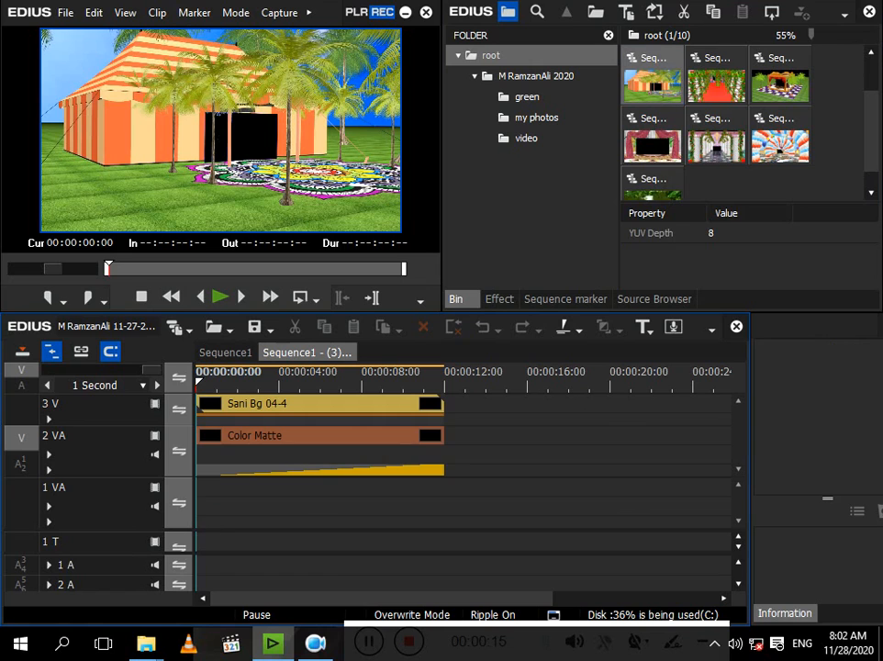
- Select all clips in Sequence1 - (3) and copy the Sani Bg 04-4 and Color Matte pair
key(ctrl+a)
right_click(237, 405)
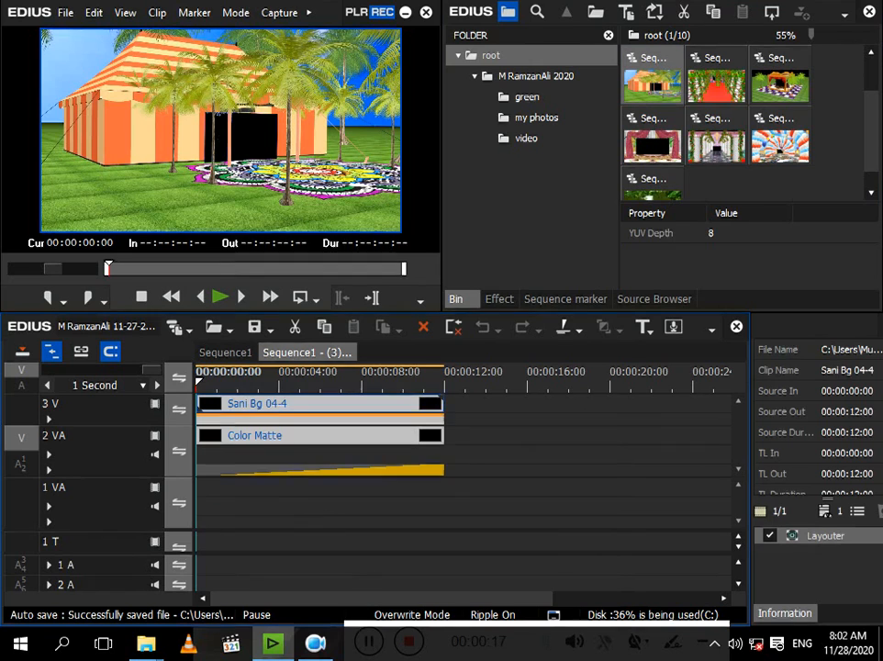
click(289, 52)
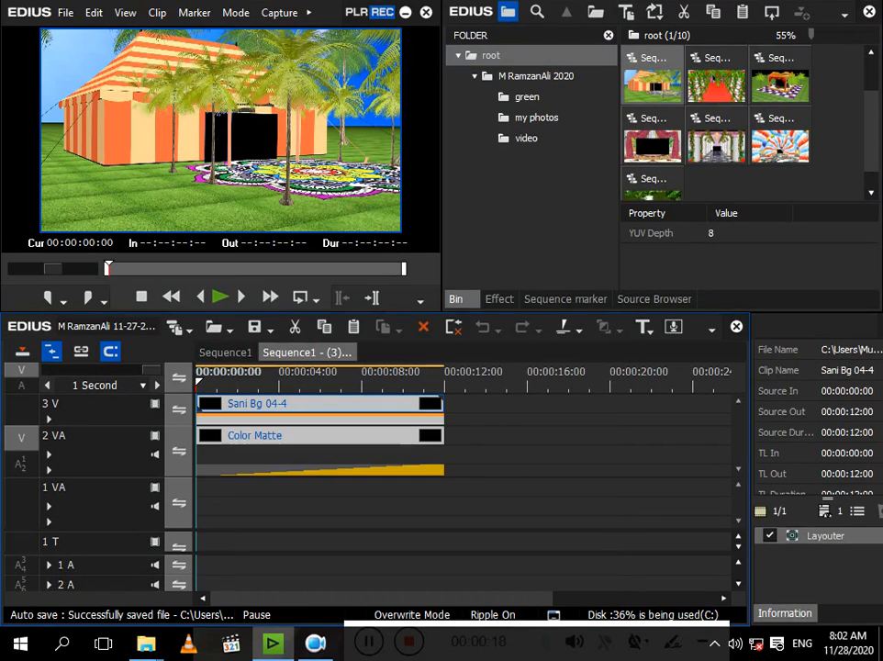
- Paste the copied background and matte at the start of Sequence1, on tracks 3V and 2VA above clip n
click(225, 352)
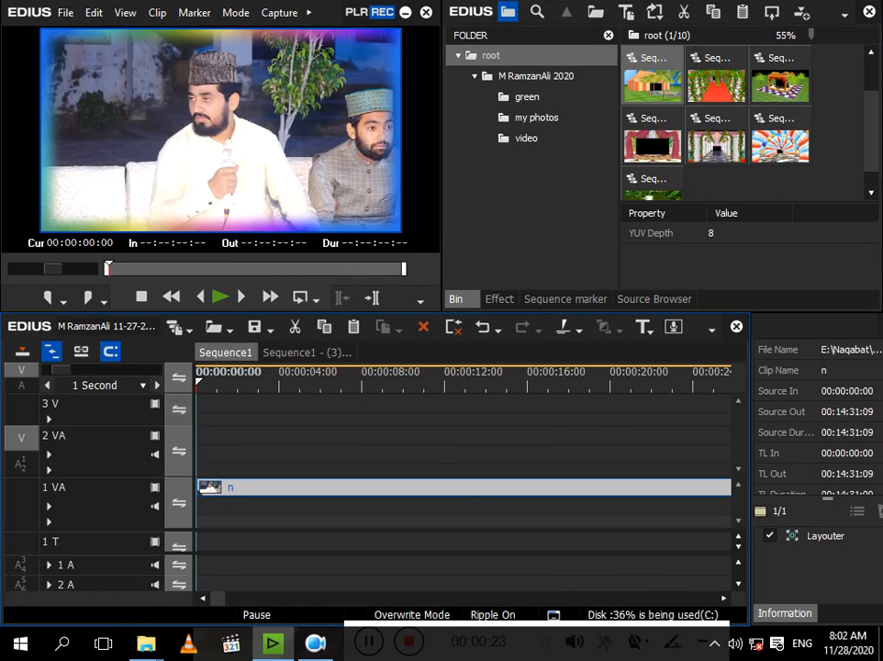
click(113, 443)
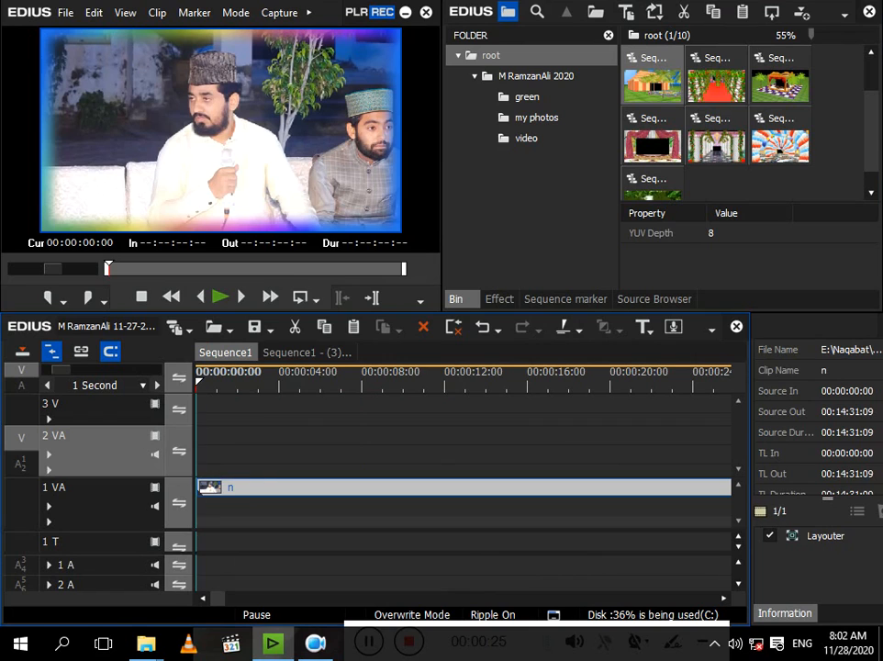
right_click(240, 438)
click(291, 266)
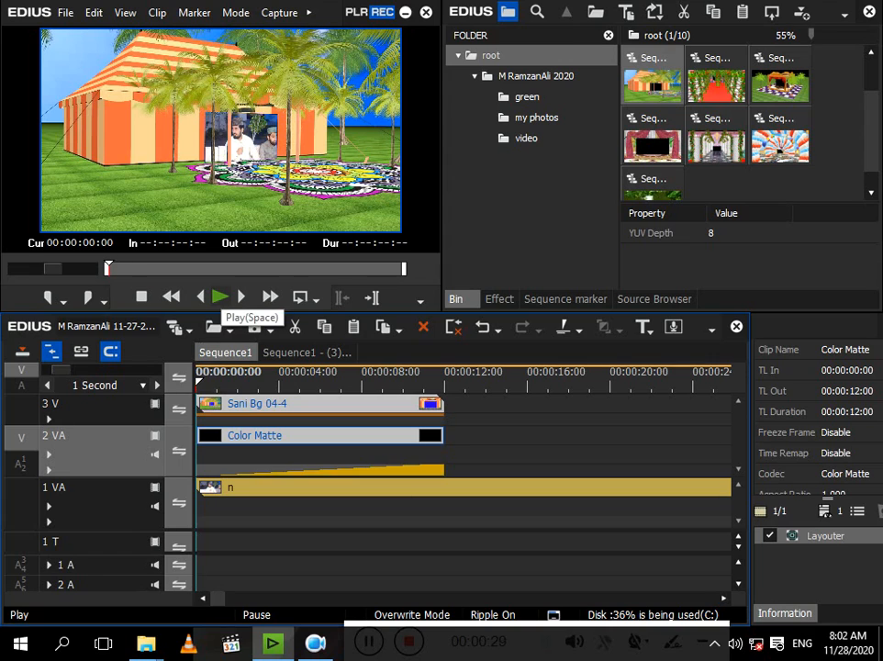
- Play Sequence1 from the start in full screen to check the video inside the tent background
click(221, 296)
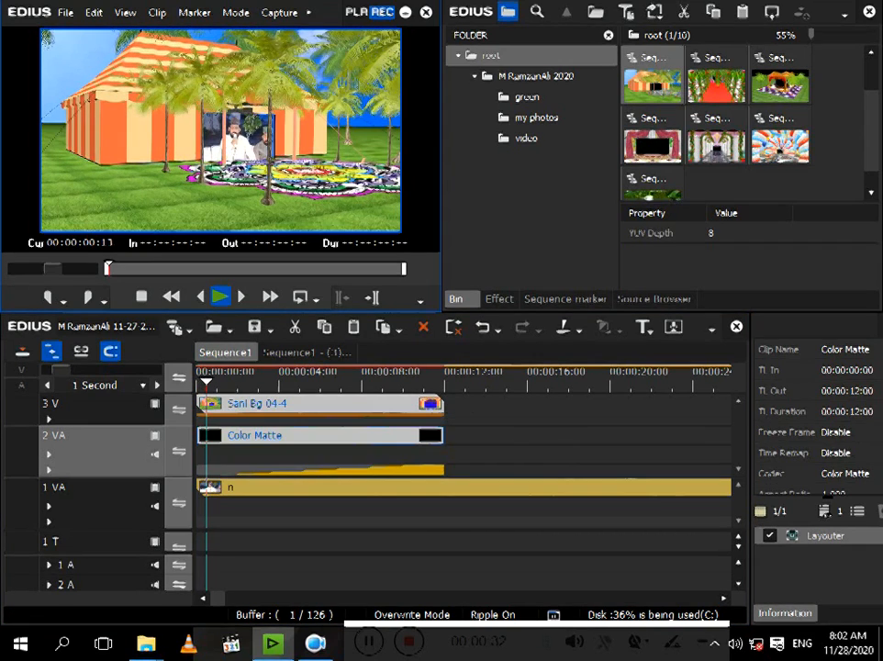
double_click(248, 147)
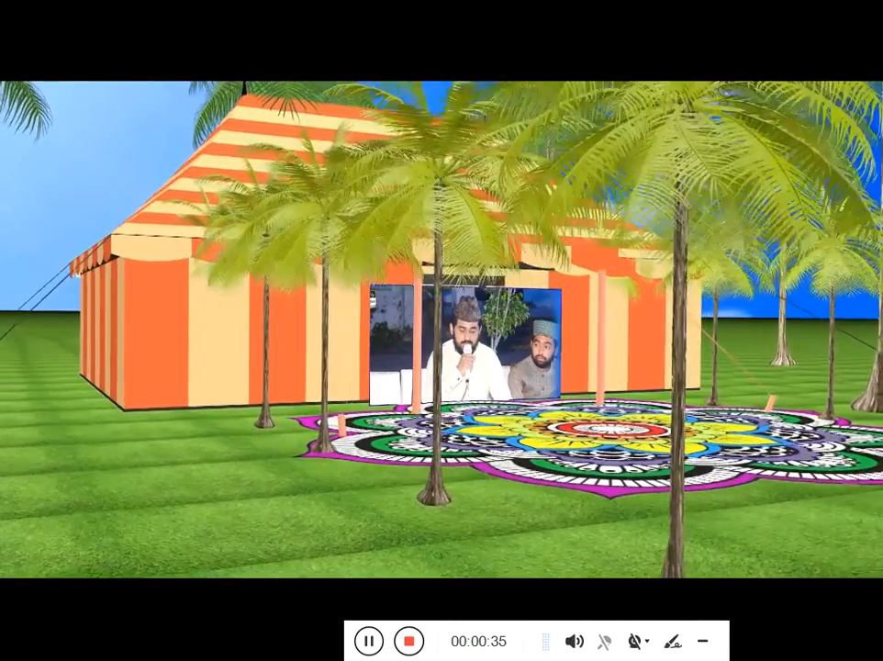
key(Escape)
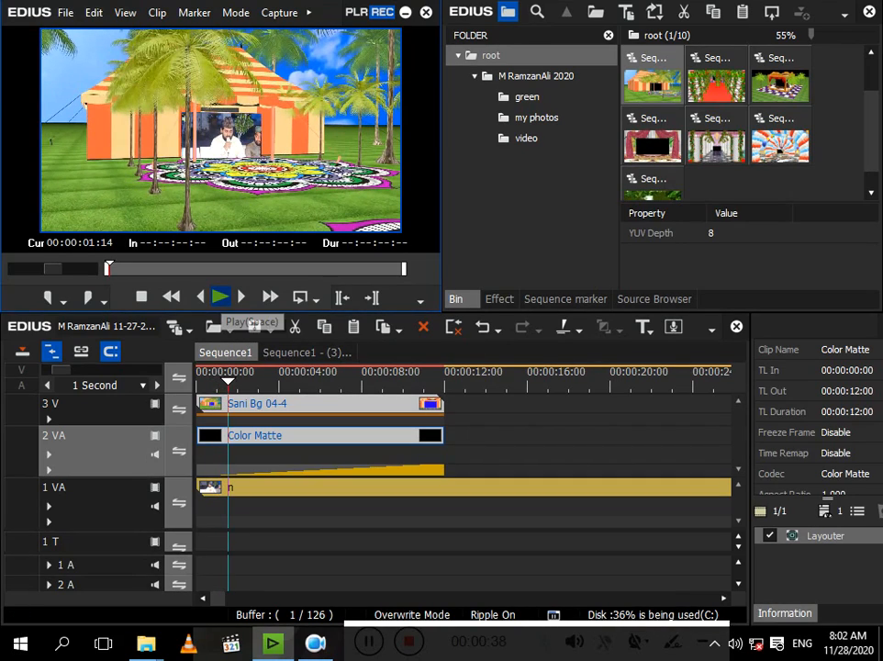
- Set Sequence1's playhead to 00:00:12:00, open the red-carpet sequence Sequence1 - (4), and copy its Sani Bg 05-5 and Color Matte clips
click(444, 375)
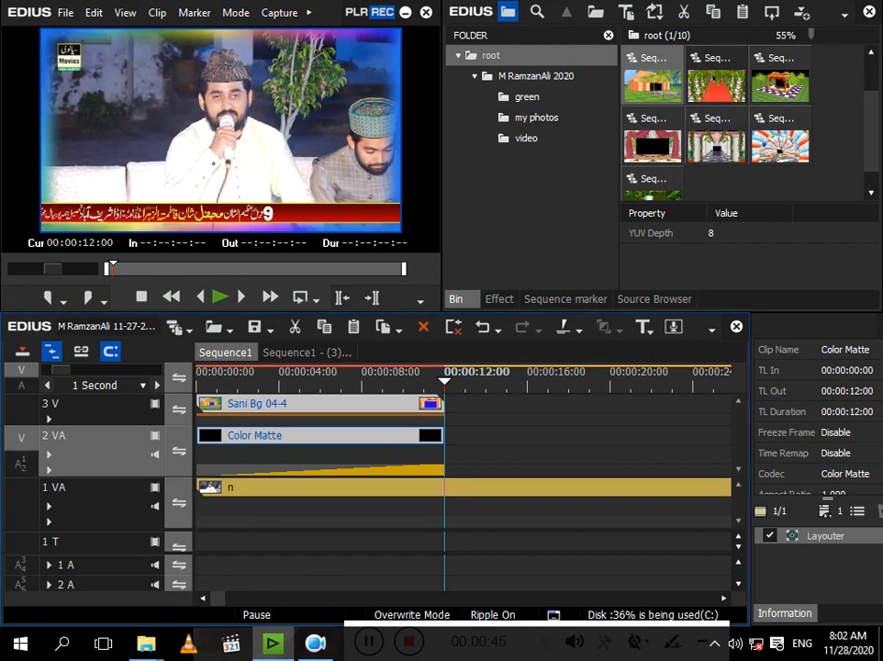
double_click(717, 86)
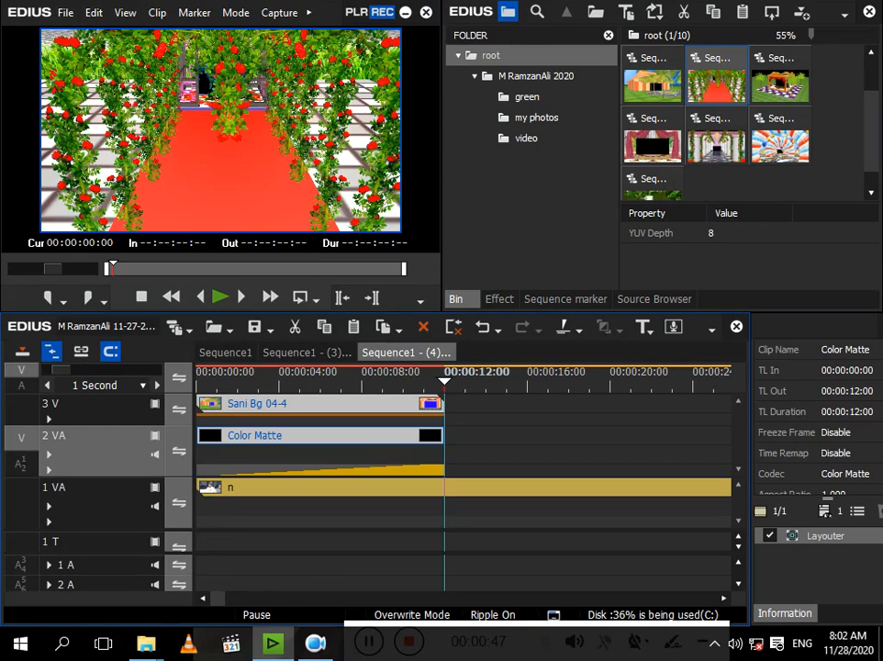
drag(444, 497, 214, 384)
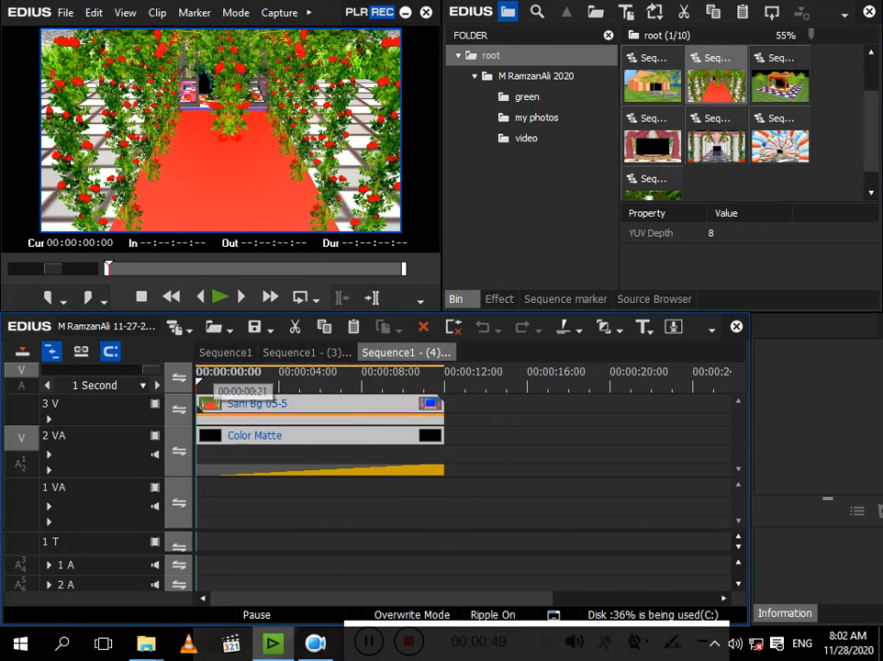
right_click(236, 403)
click(289, 52)
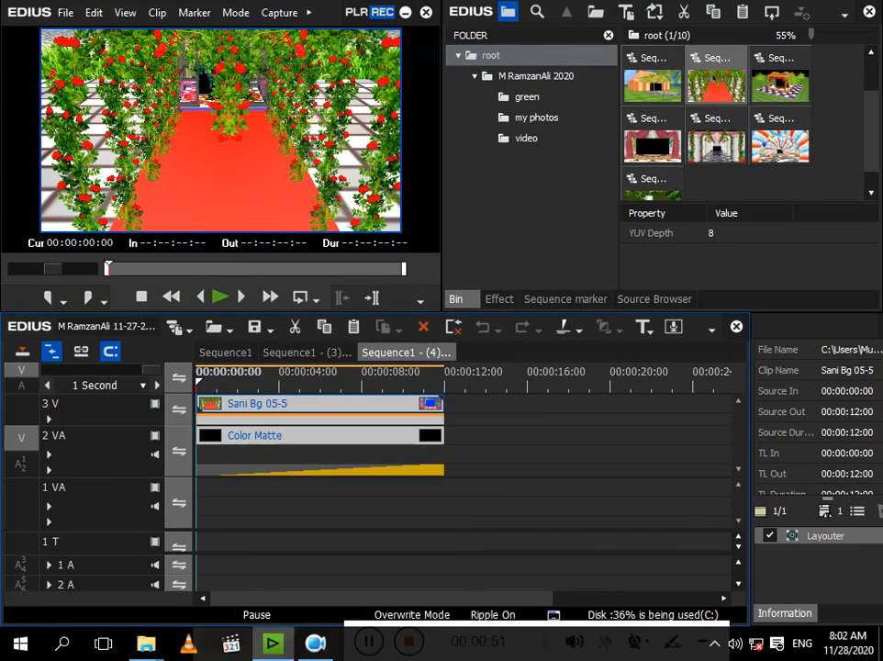
- Close the sequences Sequence1 - (4) and Sequence1 - (3)
right_click(363, 358)
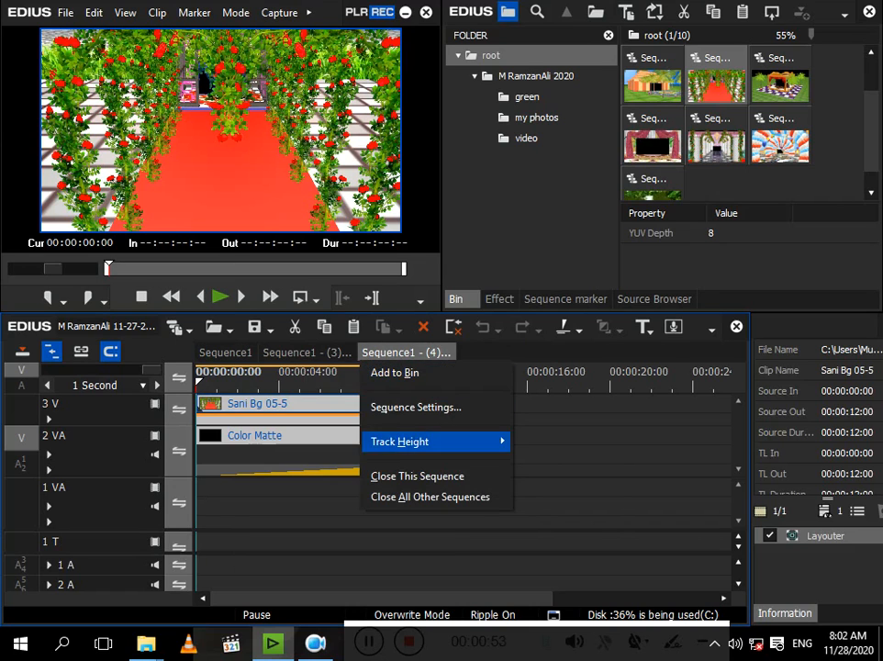
click(417, 475)
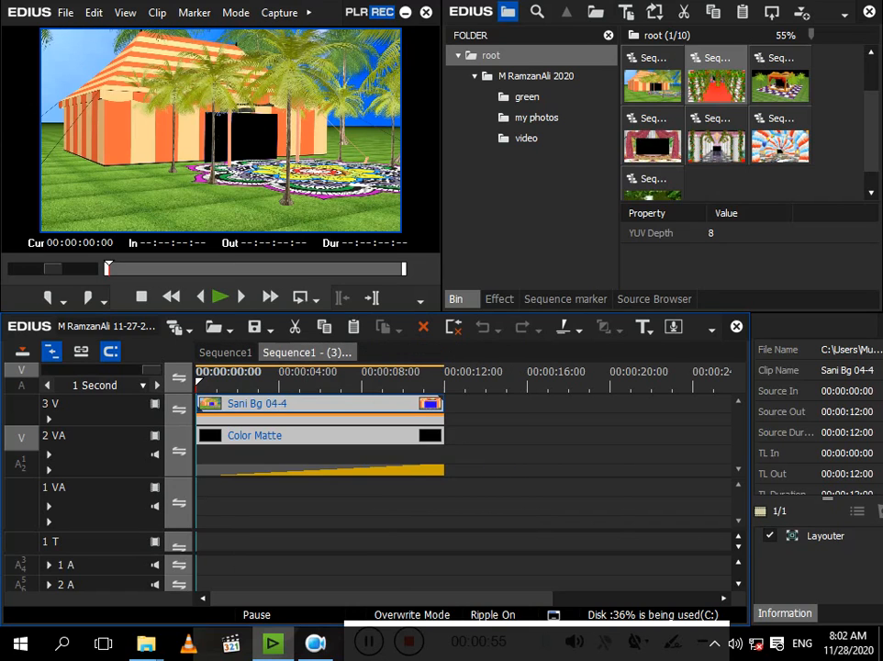
right_click(267, 360)
click(315, 473)
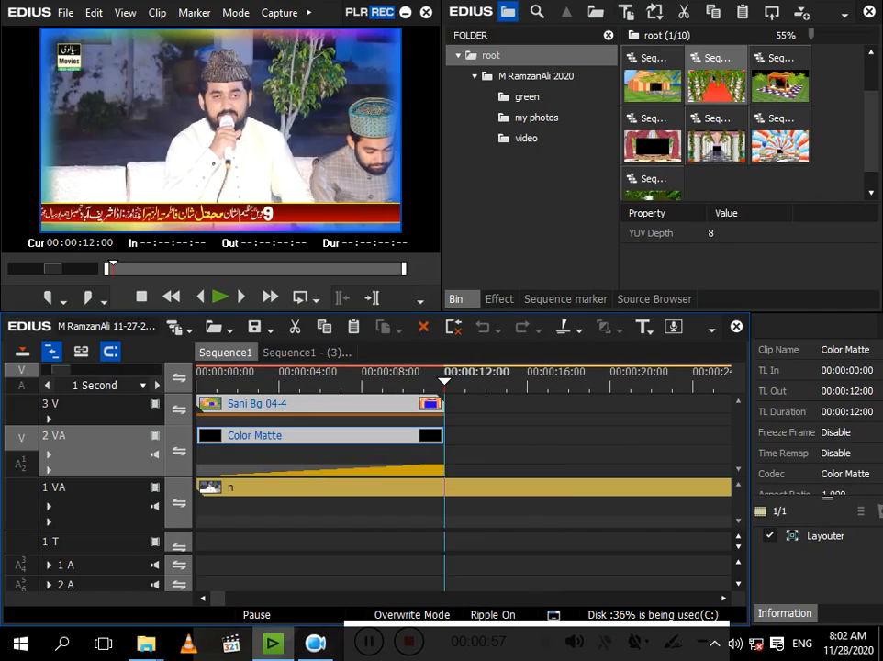
- Paste the Sani Bg 05-5 and Color Matte clips, move them to 00:00:16:13 on tracks 3V and 2VA, and play that section
right_click(465, 144)
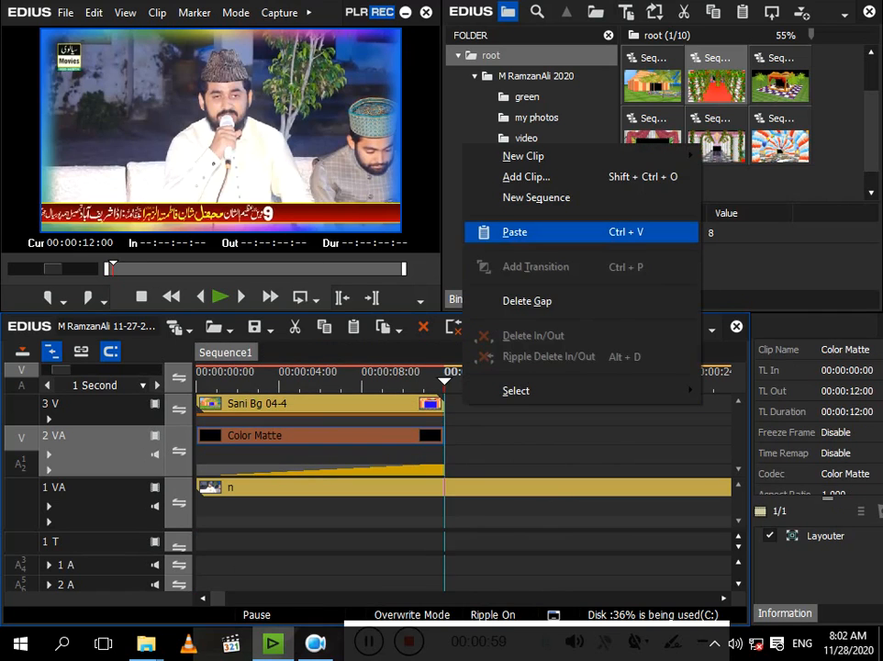
click(571, 230)
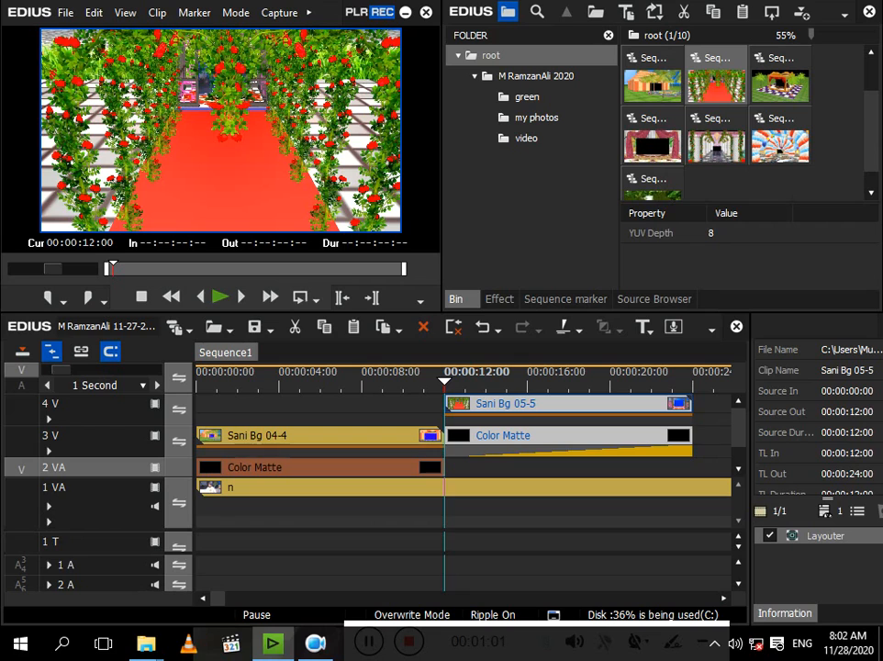
drag(217, 599, 218, 599)
drag(537, 436, 631, 436)
key(space)
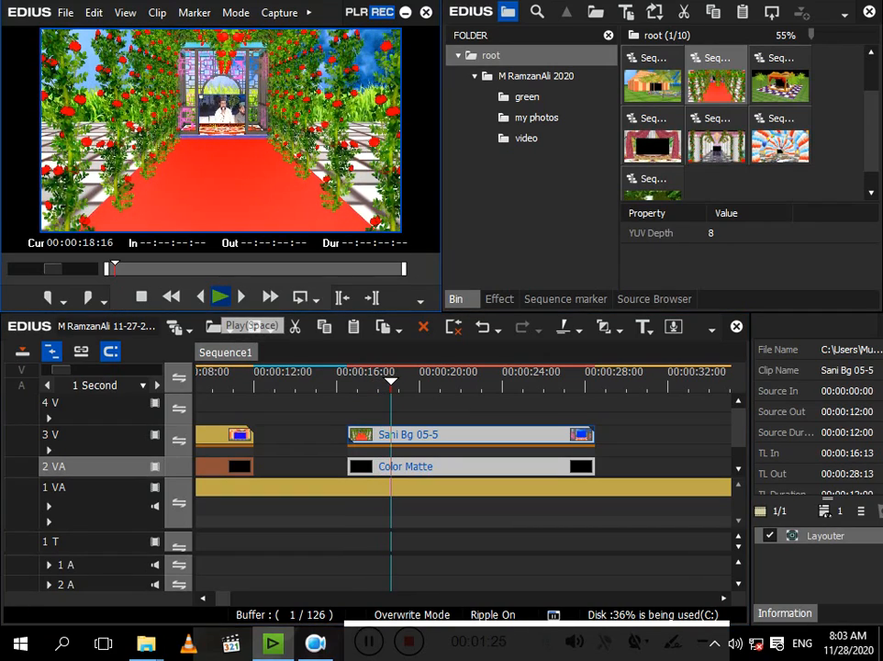
- Set Sequence1's playhead to 00:00:31:06, open the garden sequence Sequence1 - (9), and copy its Sani Bg 10-10 and Color Matte clips
click(598, 381)
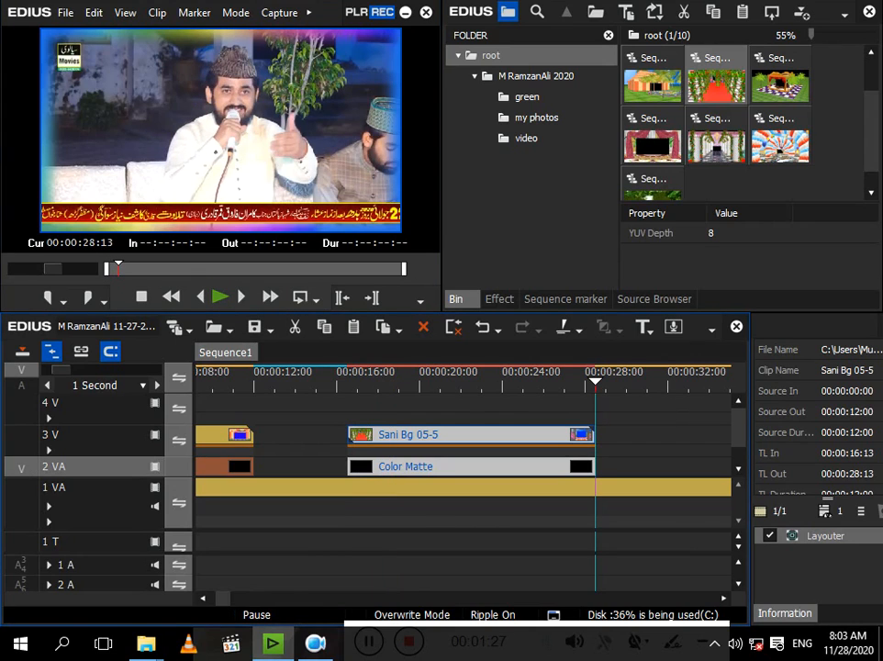
drag(222, 599, 227, 598)
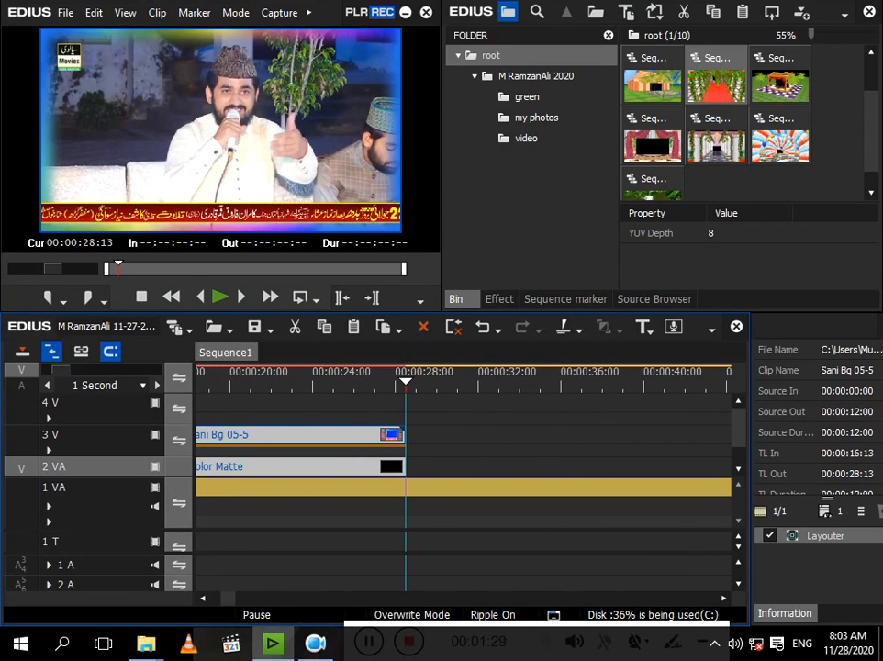
click(462, 436)
click(462, 381)
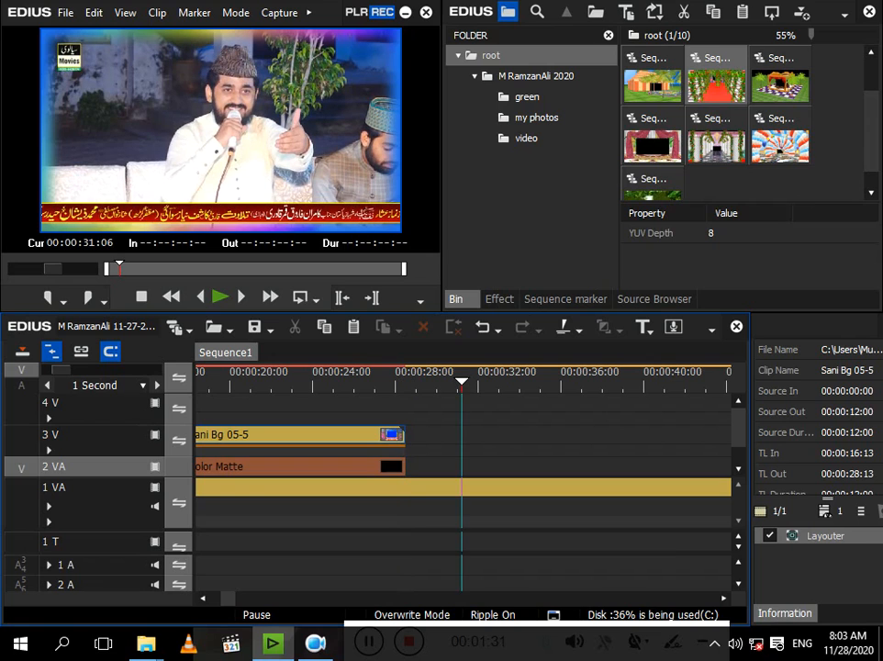
drag(871, 133, 871, 149)
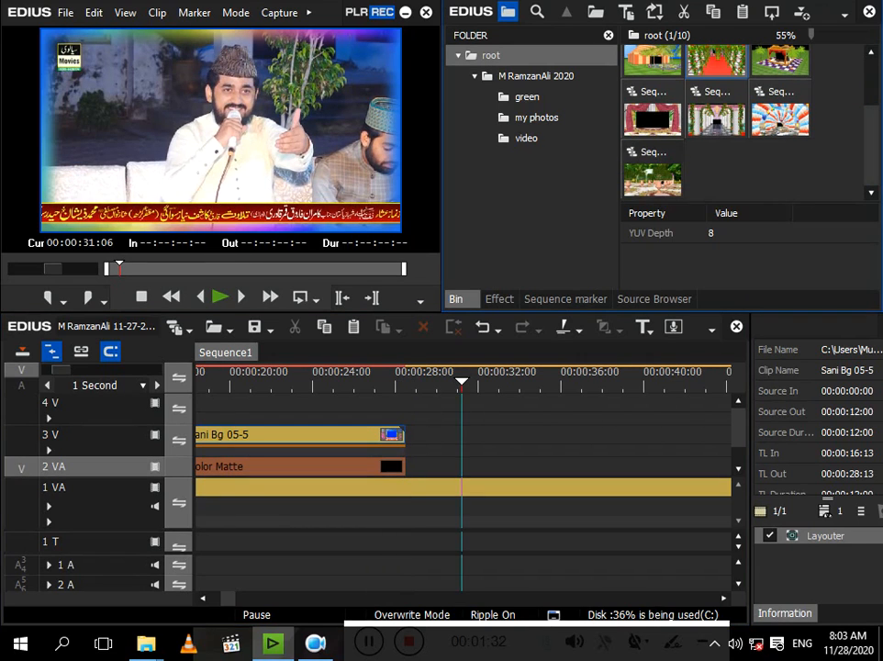
double_click(653, 177)
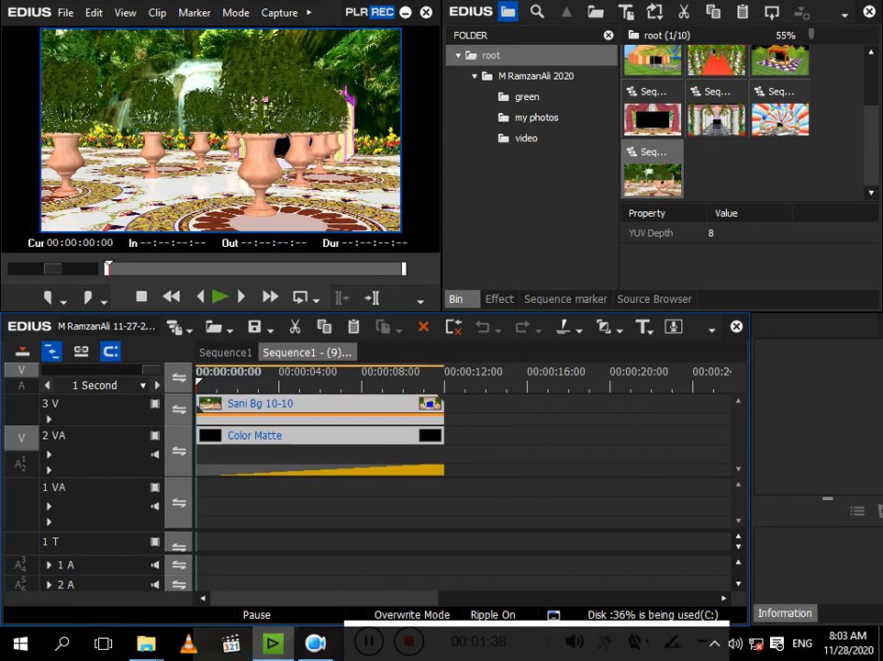
right_click(259, 403)
click(312, 52)
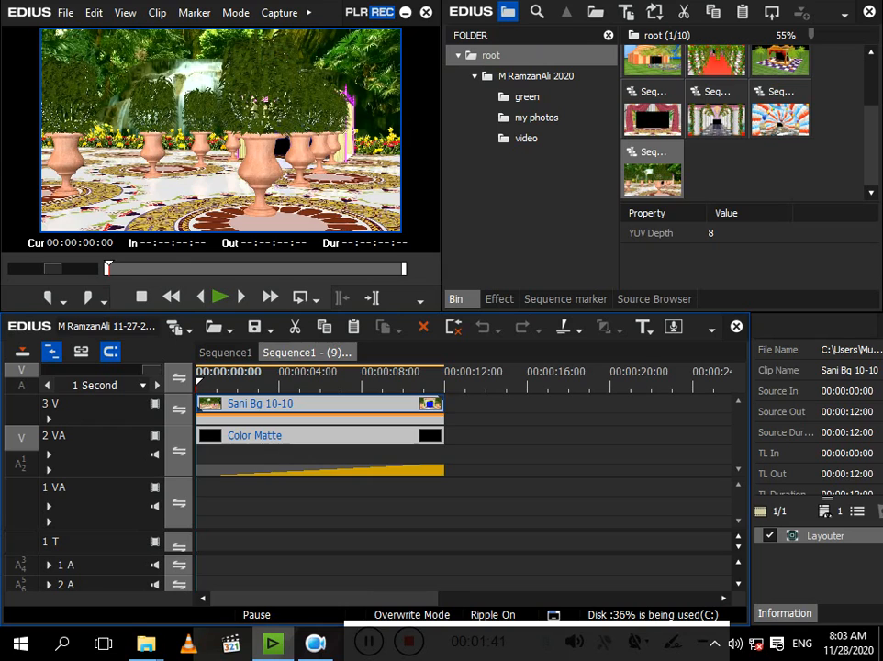
- Paste the garden background and matte into Sequence1 at 00:00:31:06 and move them down onto tracks 3V and 2VA
click(225, 352)
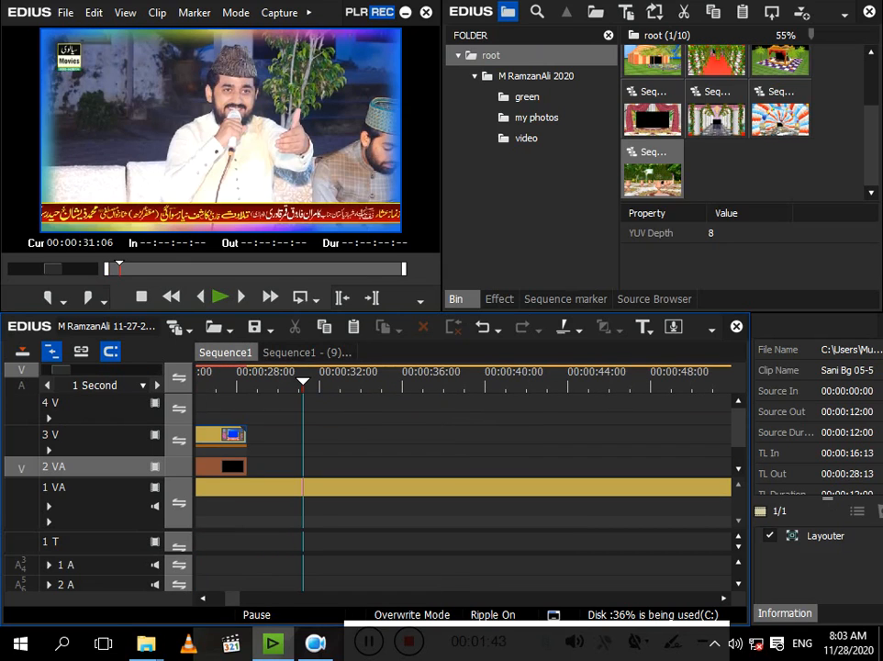
right_click(356, 442)
click(413, 269)
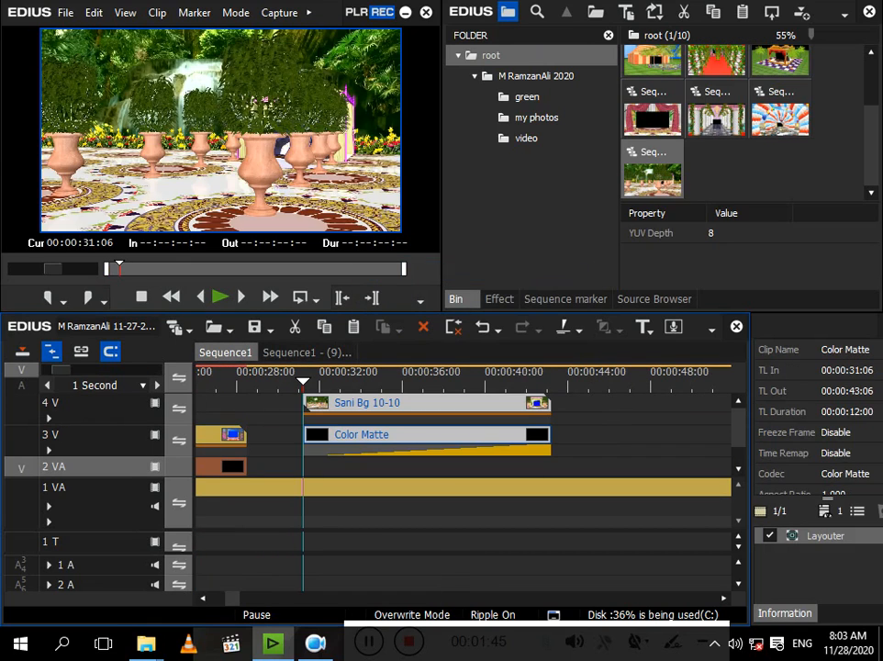
drag(404, 434, 404, 466)
- Play Sequence1 from 00:00:29:11 in full screen to check the video inside the garden background
click(265, 380)
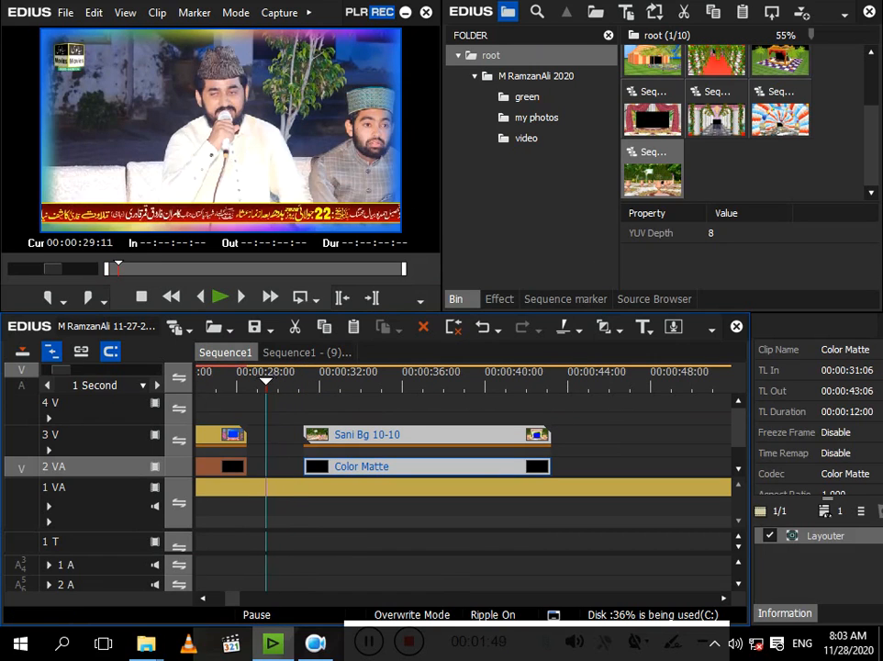
key(space)
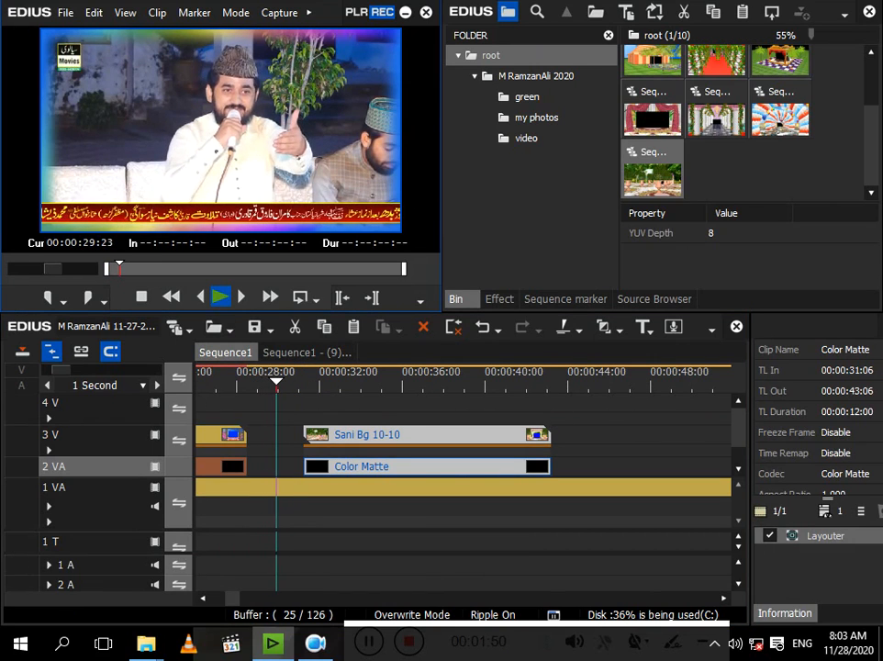
key(ctrl+F11)
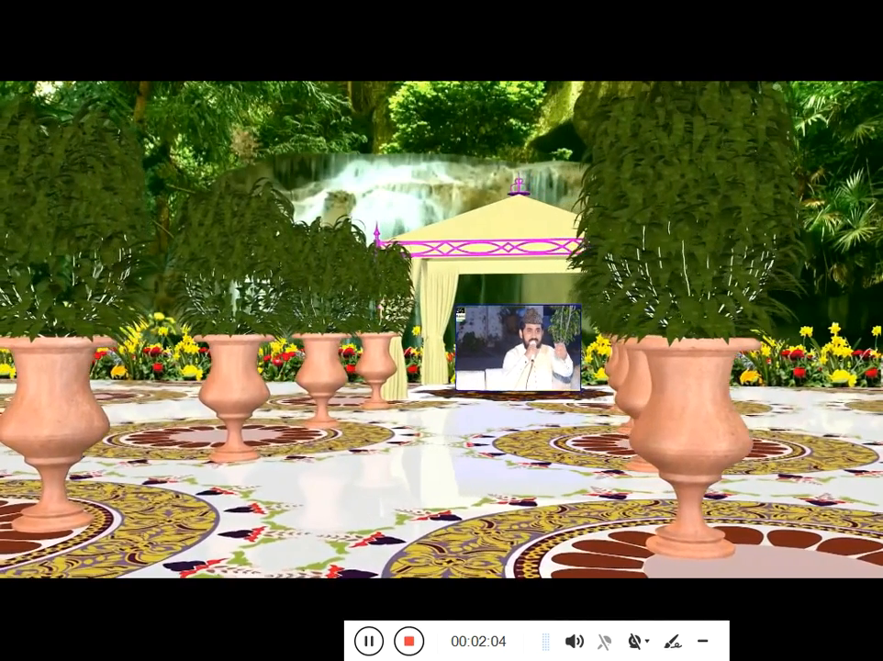
key(Escape)
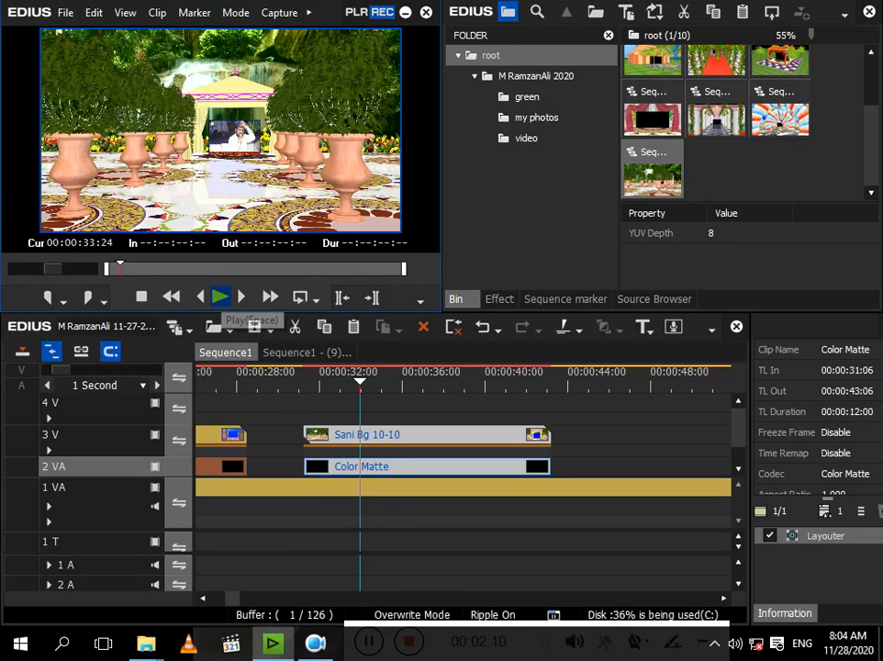
- Set Sequence1's playhead to 00:00:44:00, open the red-curtain sequence Sequence1 - (6), and copy its Sani Bg 07-7 and Color Matte clips
click(567, 374)
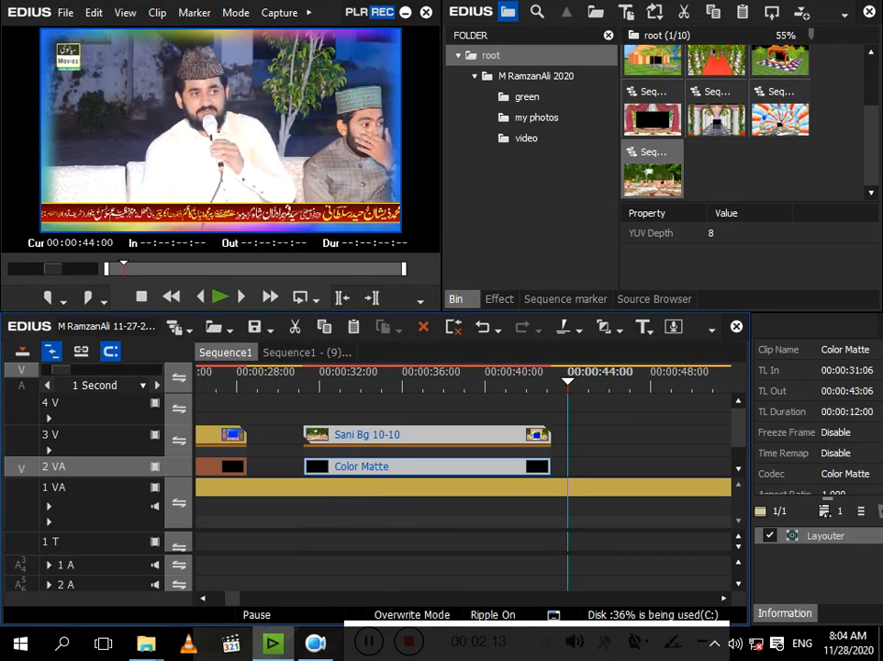
double_click(653, 110)
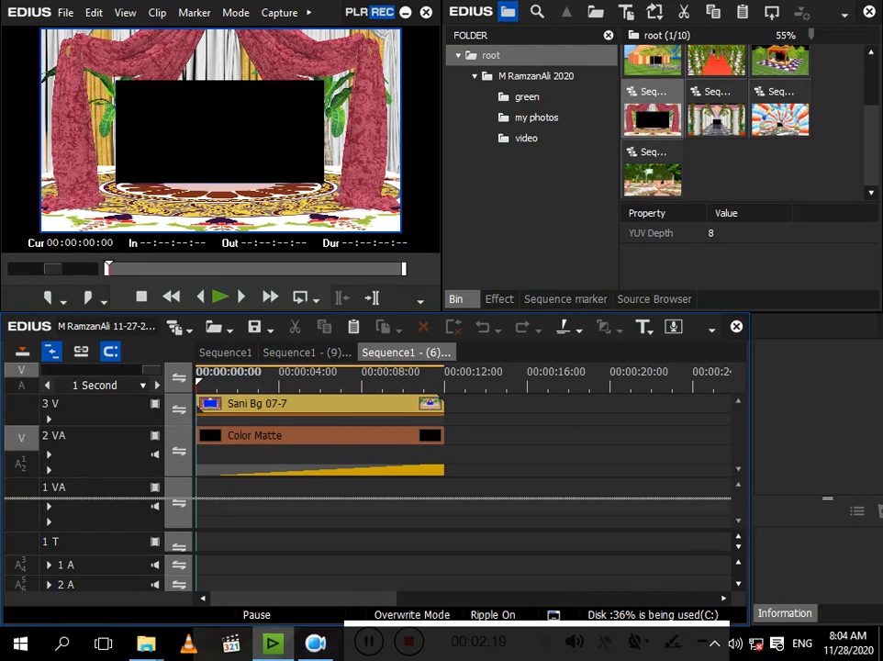
drag(456, 498, 221, 394)
right_click(246, 404)
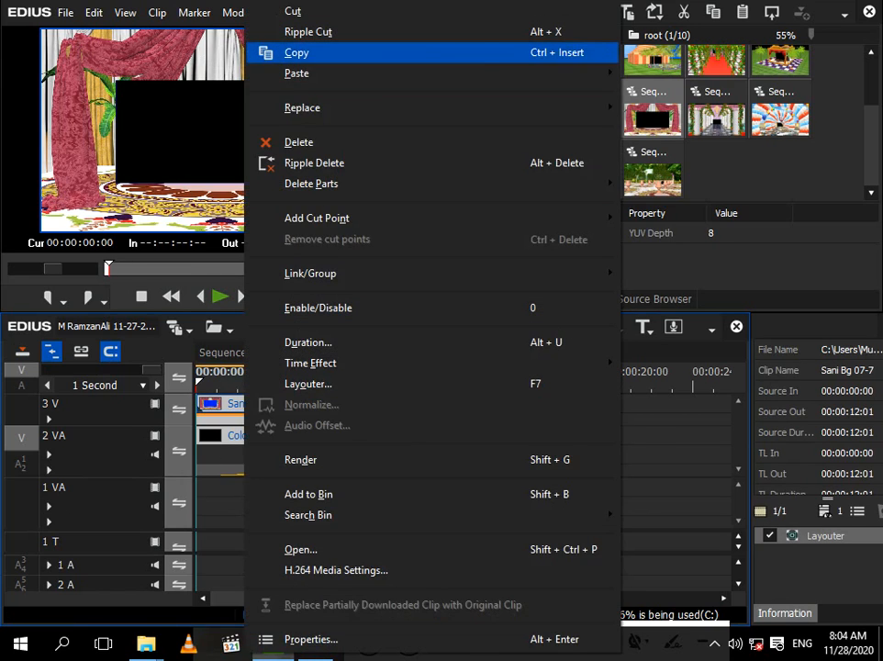
click(296, 52)
- Close Sequence1 - (6) and Sequence1 - (9), and paste the red-curtain background and matte into Sequence1 at 00:00:44:00 on tracks 3V and 2VA
right_click(404, 352)
click(418, 474)
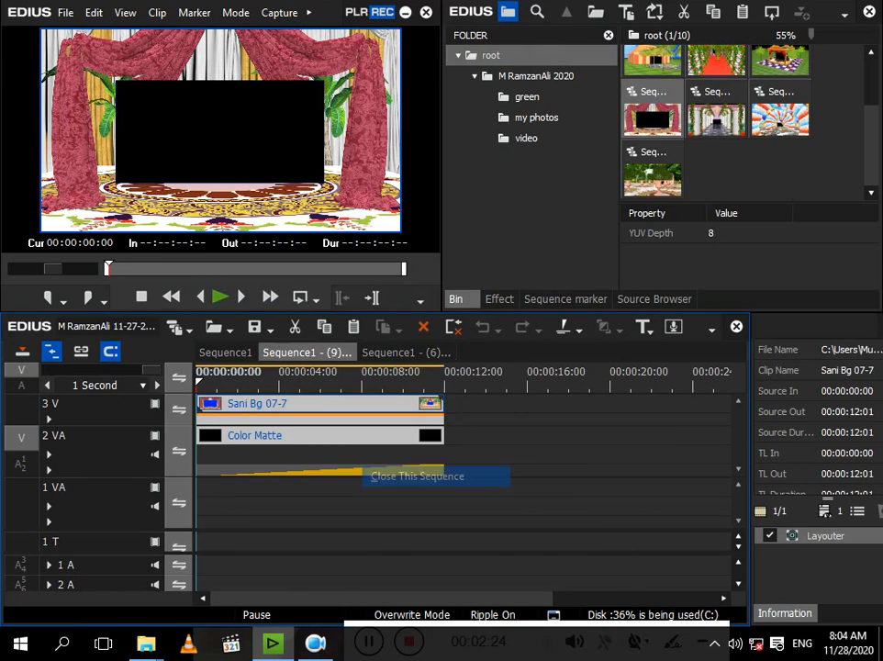
right_click(276, 353)
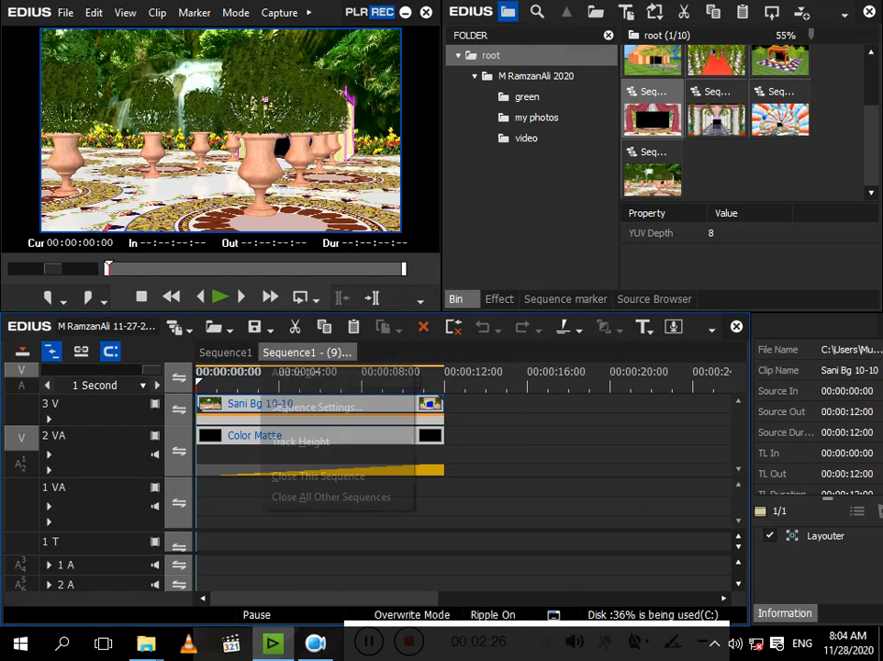
click(318, 475)
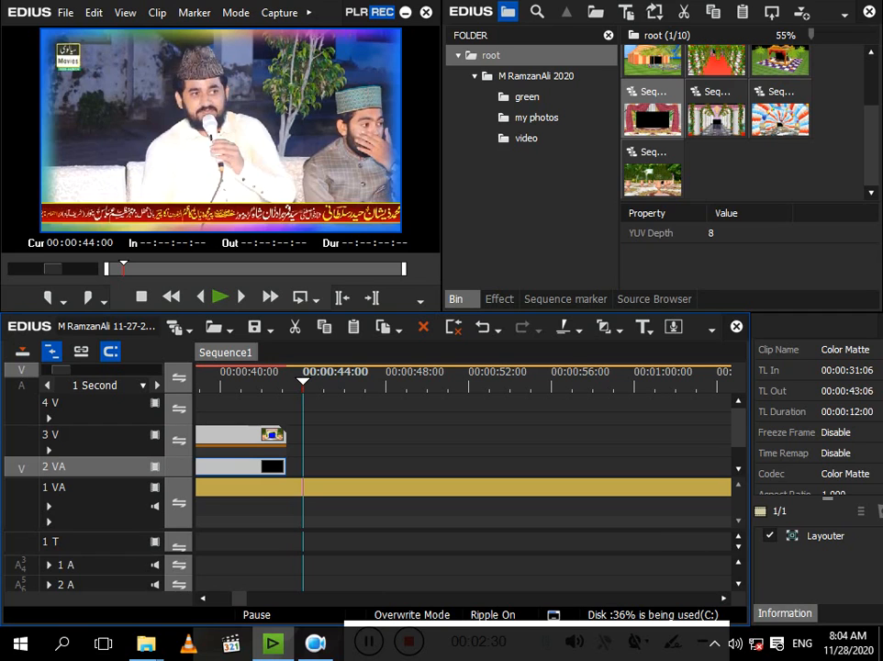
right_click(326, 458)
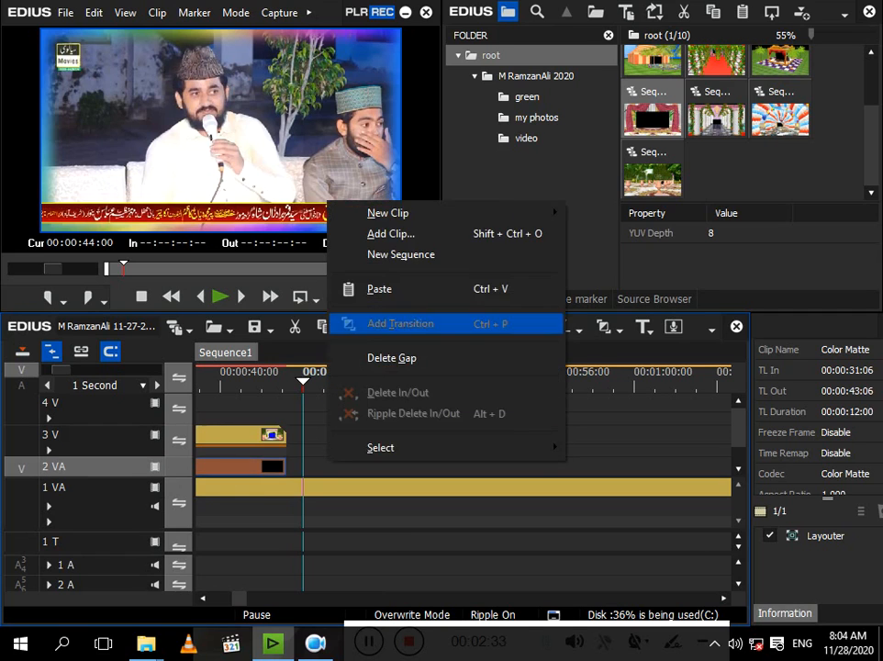
click(367, 289)
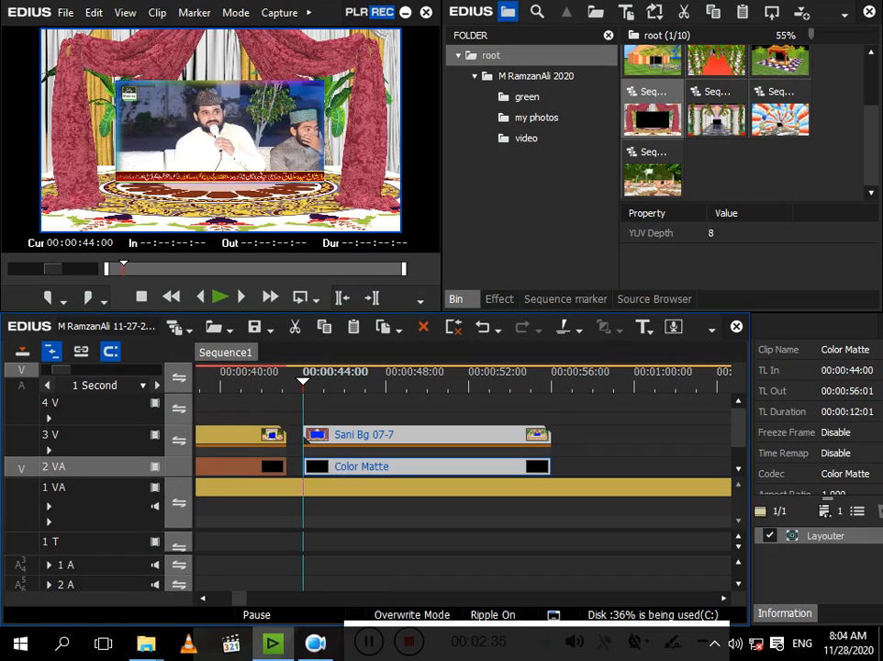
- Play Sequence1 from 00:00:43:06 in full screen to check the video inside the red-curtain background
key(a)
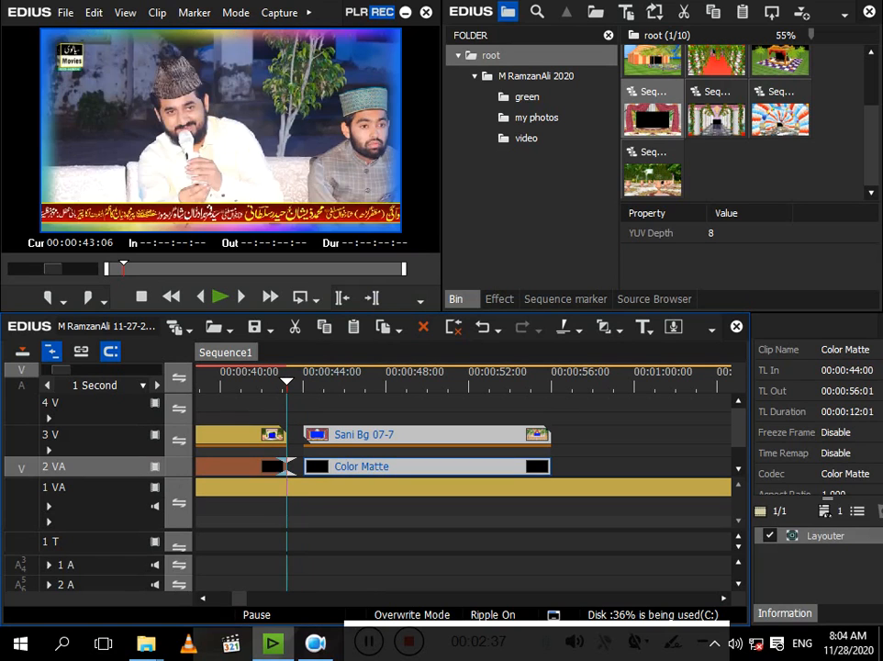
key(space)
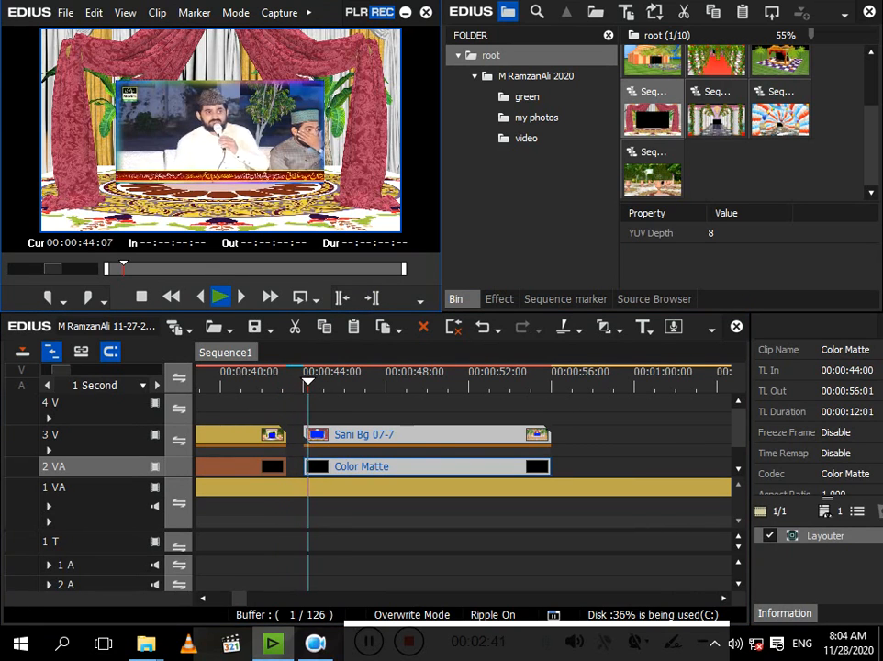
key(ctrl+F11)
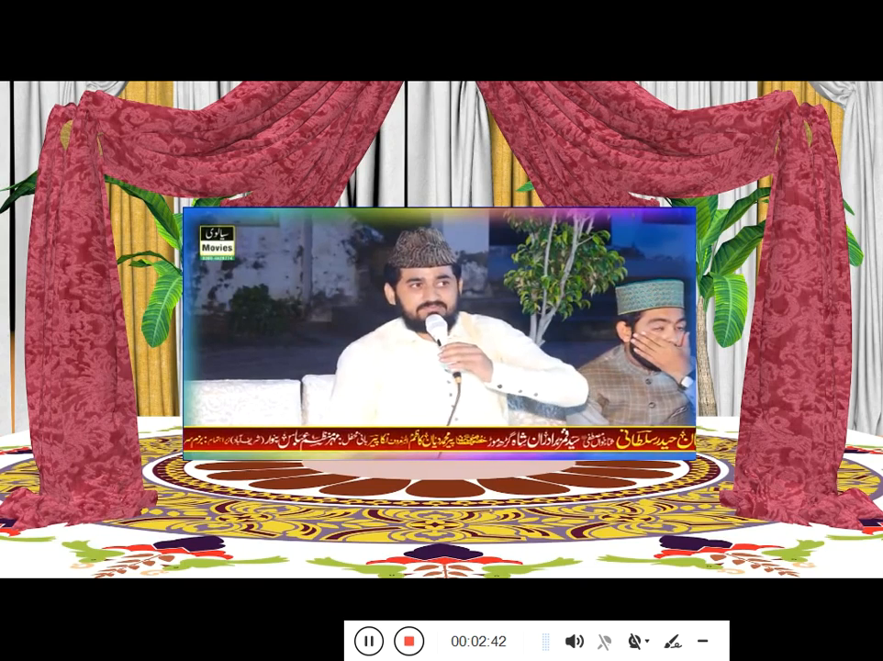
key(ctrl+F11)
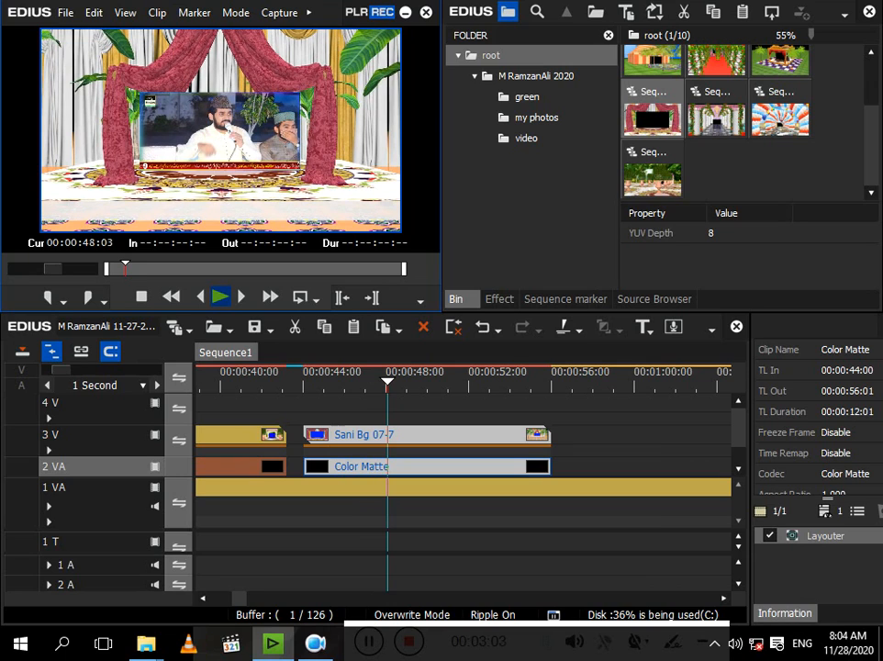
- Set Sequence1's playhead to 00:00:56:16, just after the red-curtain background clip
click(565, 379)
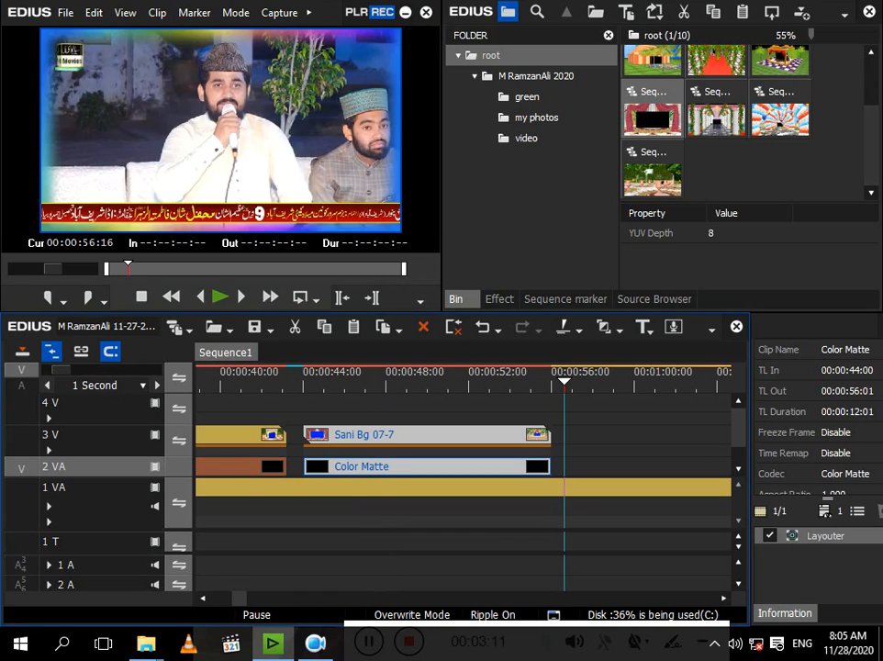
scroll(716, 124, up, 5)
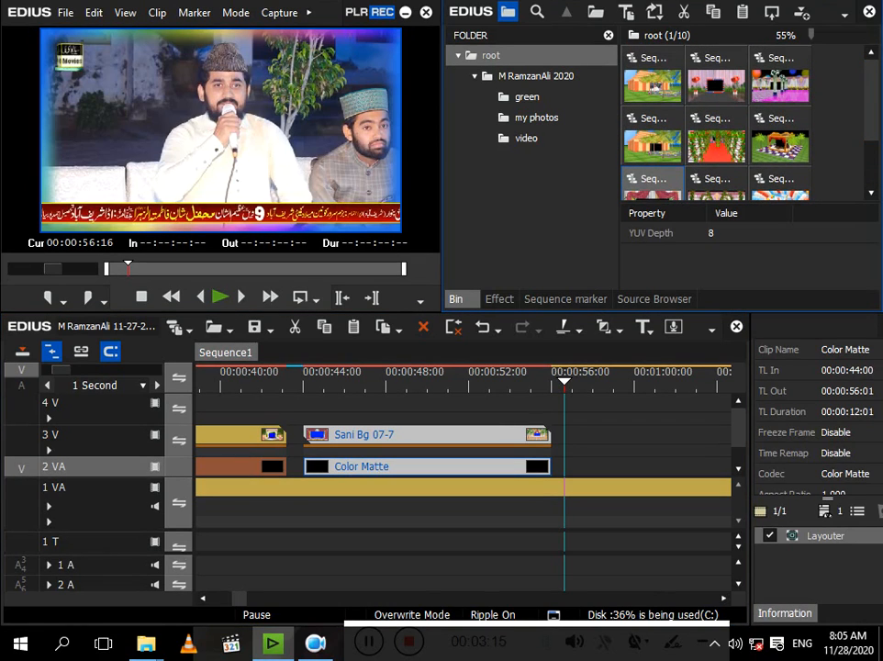
drag(239, 598, 247, 598)
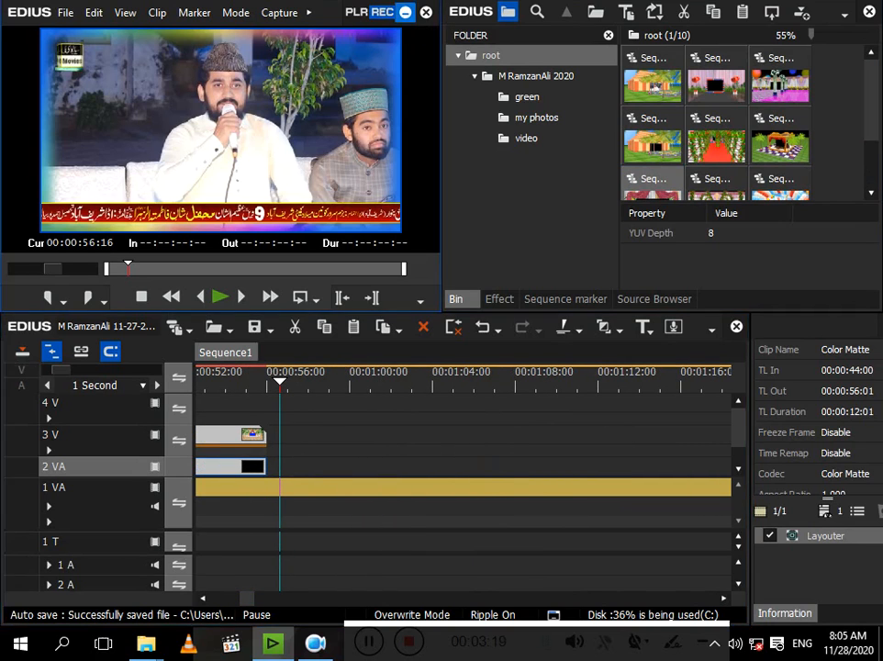
- Switch to the Windows desktop and select the newew video file
click(404, 12)
click(861, 7)
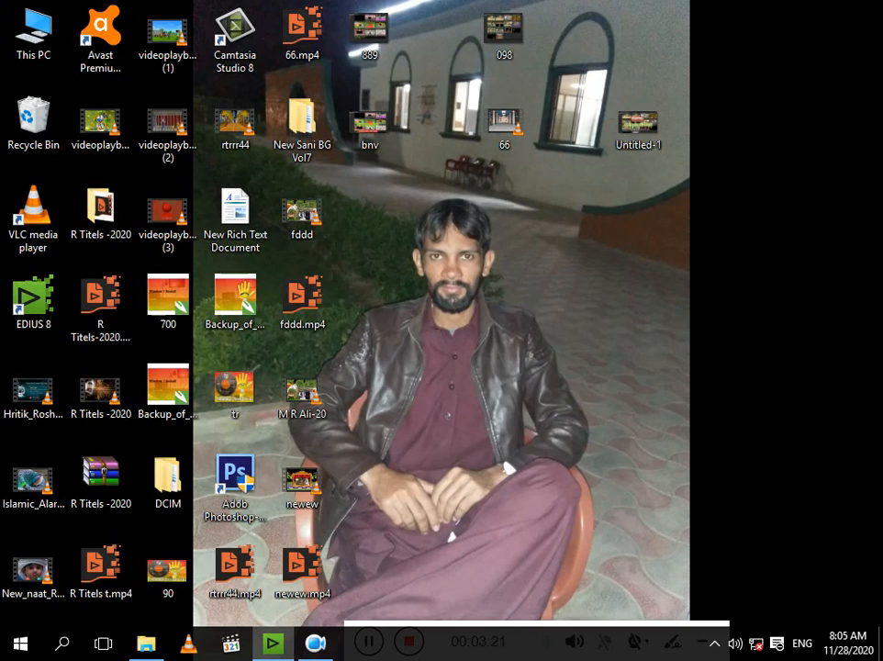
click(302, 481)
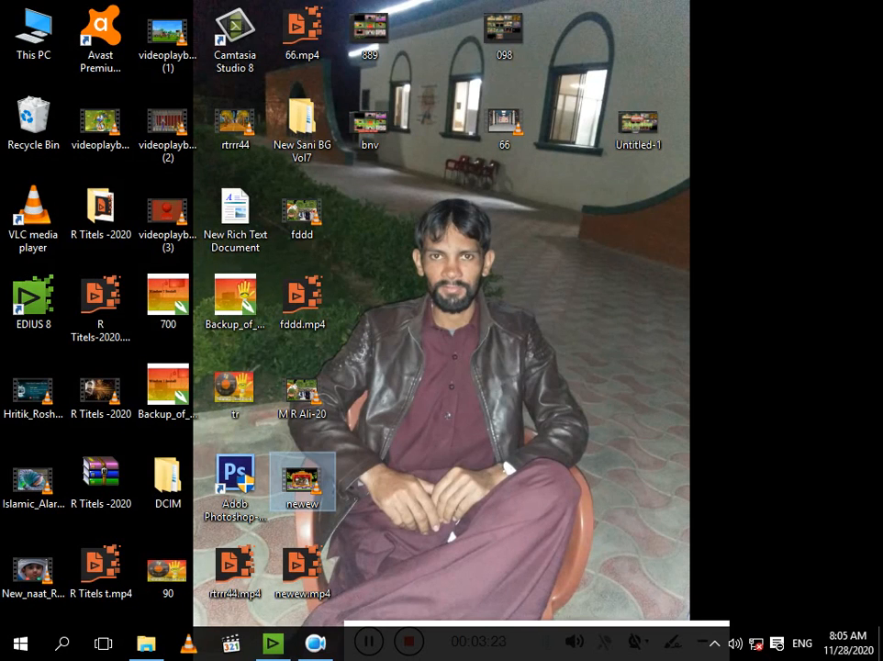